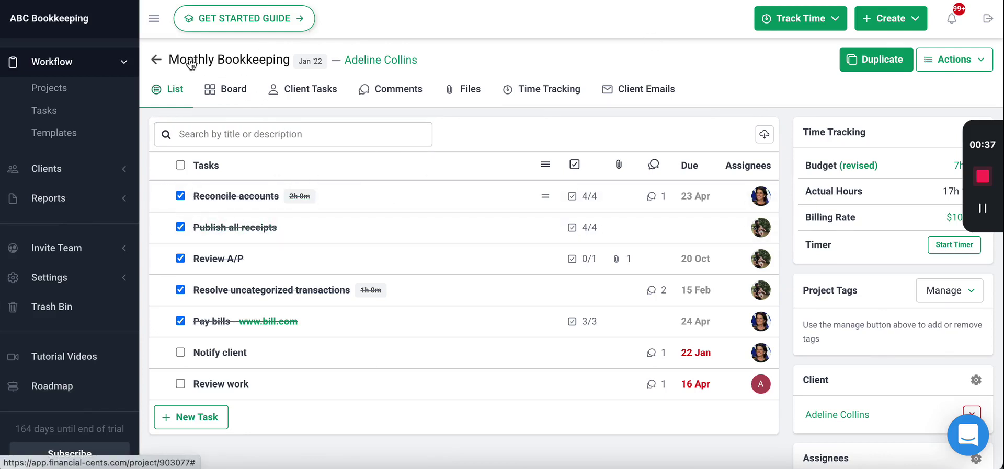
In the project's client task notification settings, set the number of days between reminders to 4 and return to the client tasks
{"action": "left_click", "coordinate": [323, 100]}
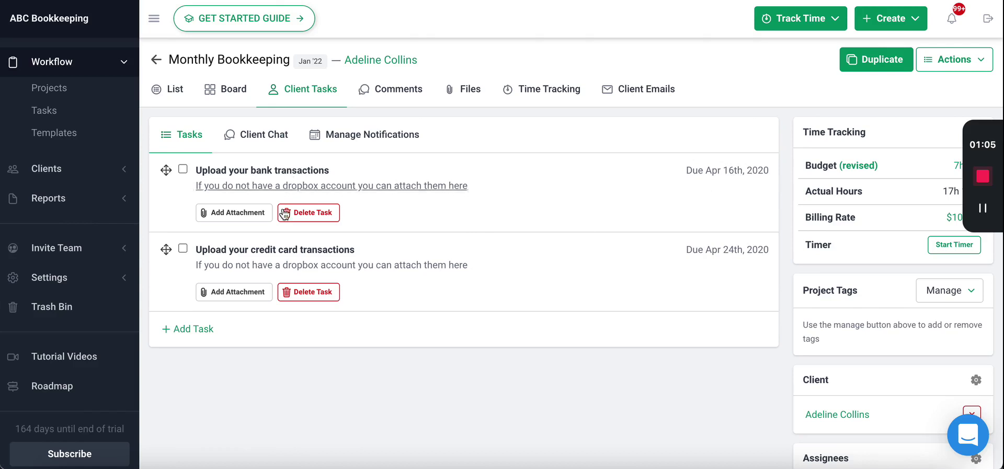
{"action": "left_click", "coordinate": [386, 144]}
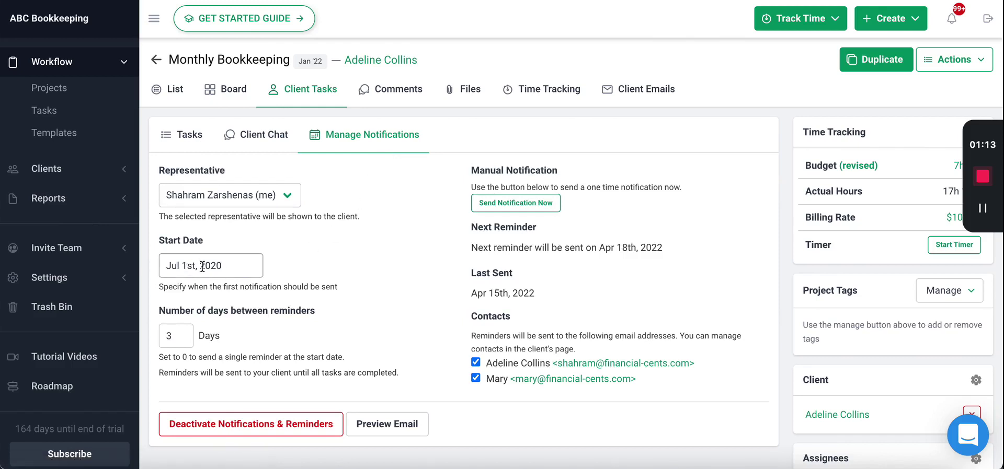
{"action": "left_click", "coordinate": [180, 137]}
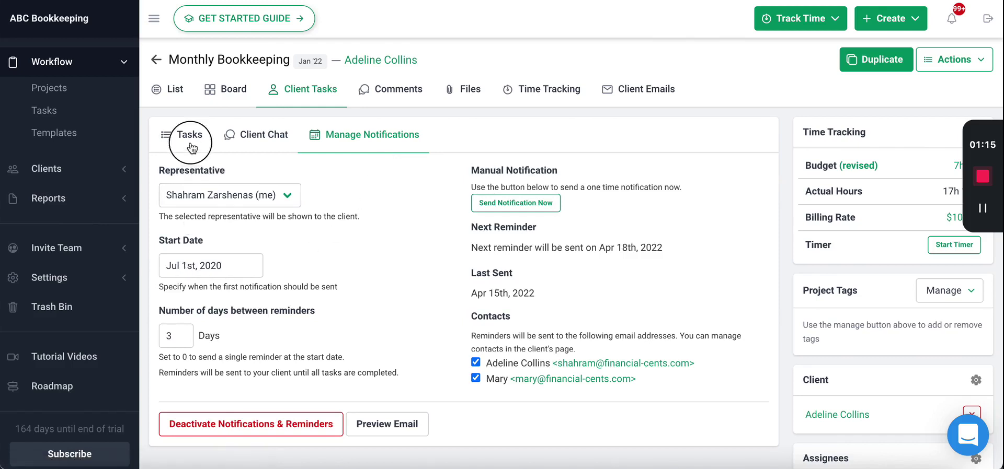
{"action": "left_click", "coordinate": [375, 131]}
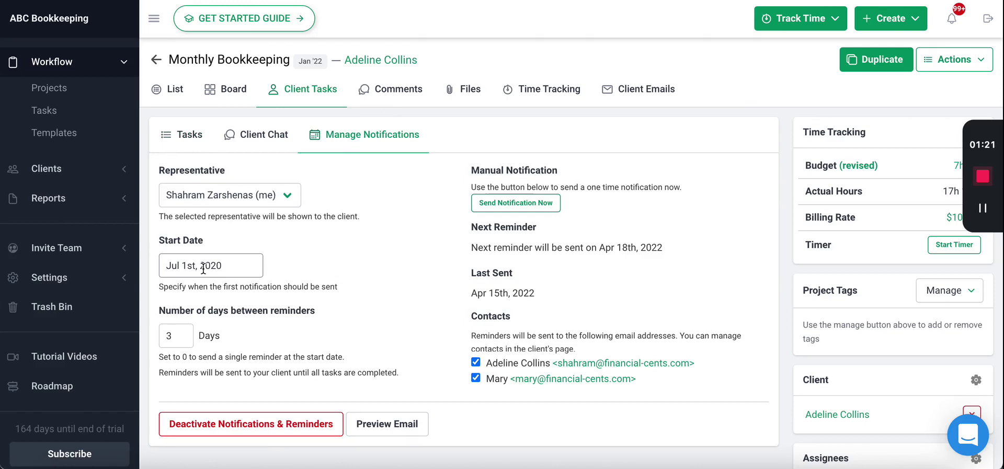
{"action": "left_click", "coordinate": [188, 332]}
{"action": "left_click", "coordinate": [177, 340]}
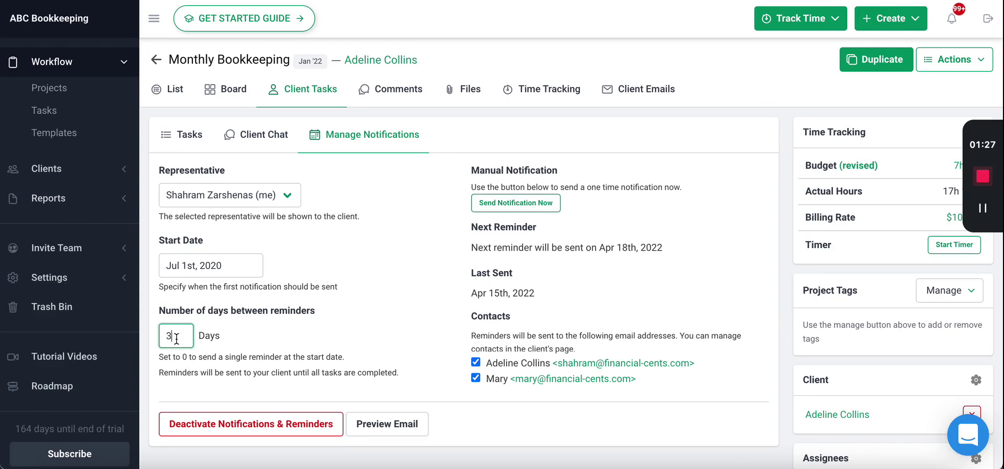
{"action": "key", "text": "BackSpace"}
{"action": "type", "text": "4"}
{"action": "left_click", "coordinate": [187, 139]}
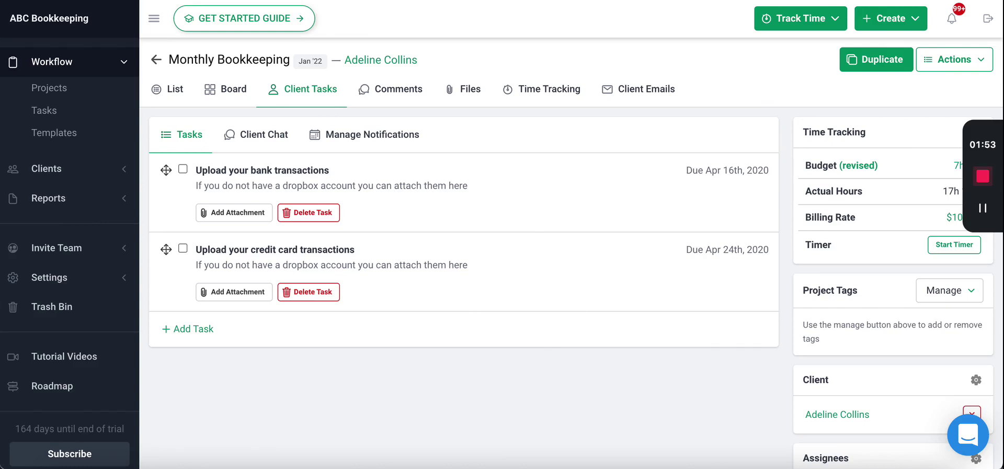
Switch to Gmail and review the ABC Bookkeeping email requesting the Monthly Bookkeeping client tasks
{"action": "key", "text": "ctrl+Tab"}
{"action": "scroll", "coordinate": [371, 230], "scroll_direction": "up", "scroll_amount": 1}
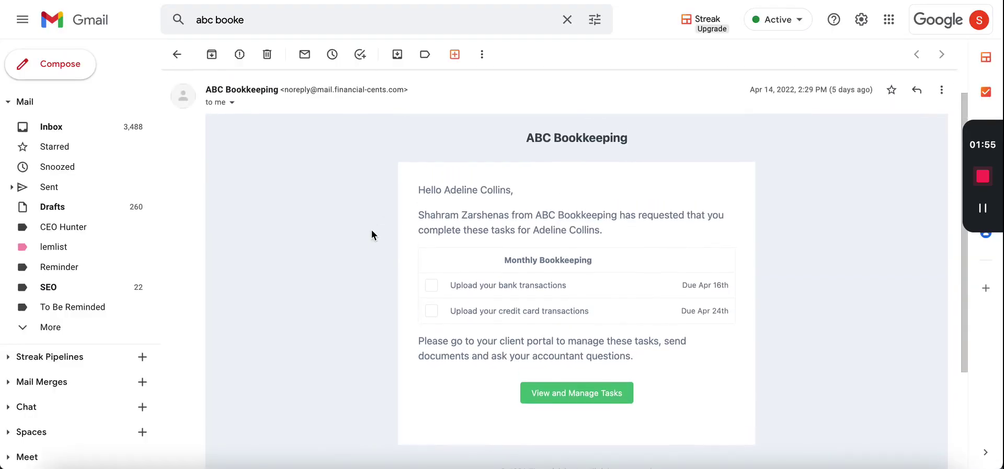
{"action": "scroll", "coordinate": [554, 144], "scroll_direction": "down", "scroll_amount": 1}
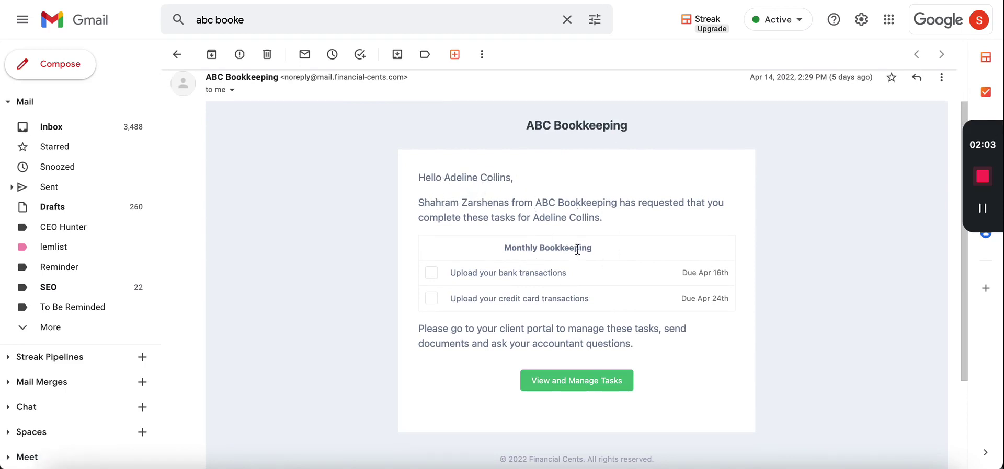
{"action": "scroll", "coordinate": [581, 244], "scroll_direction": "down", "scroll_amount": 1}
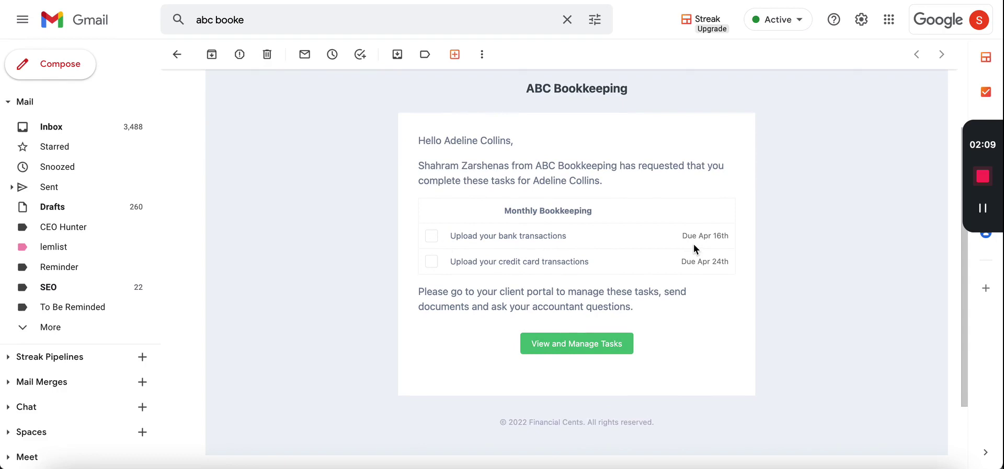
{"action": "scroll", "coordinate": [693, 244], "scroll_direction": "up", "scroll_amount": 1}
{"action": "scroll", "coordinate": [693, 244], "scroll_direction": "down", "scroll_amount": 1}
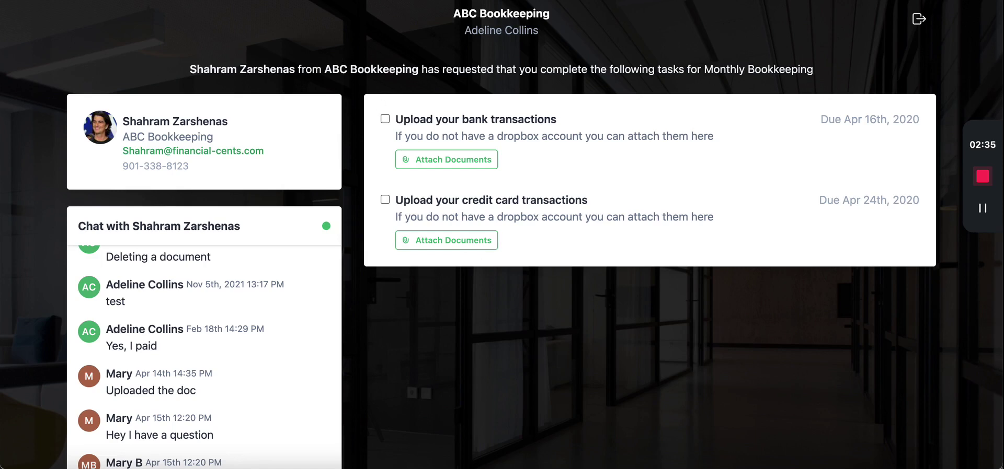
Open the client portal from the ABC Bookkeeping email and look over the requested tasks and chat
{"action": "key", "text": "ctrl+Tab"}
{"action": "left_click", "coordinate": [552, 361]}
{"action": "key", "text": "ctrl+Tab"}
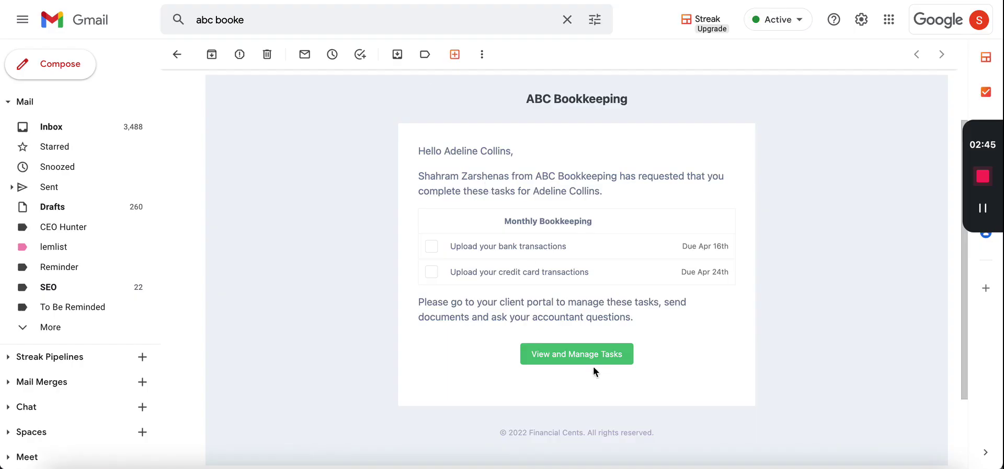
{"action": "left_click", "coordinate": [589, 358]}
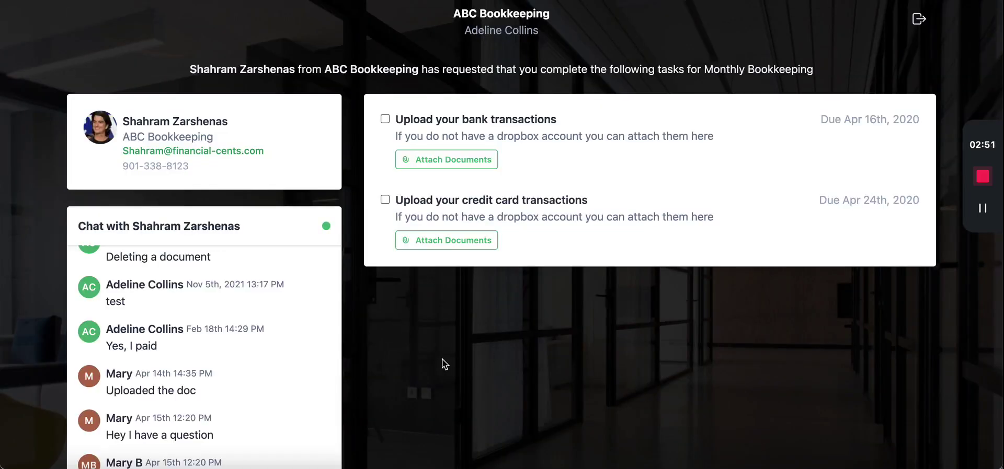
{"action": "scroll", "coordinate": [444, 364], "scroll_direction": "down", "scroll_amount": 2}
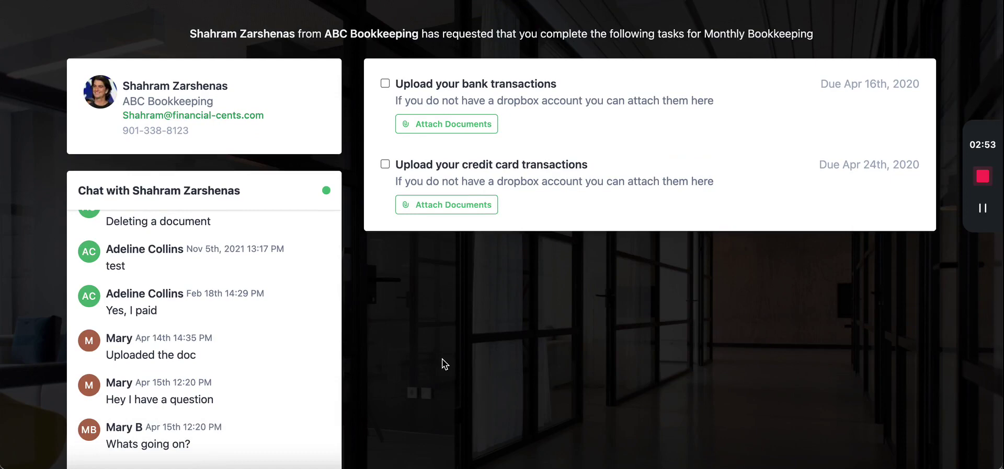
{"action": "scroll", "coordinate": [444, 363], "scroll_direction": "up", "scroll_amount": 2}
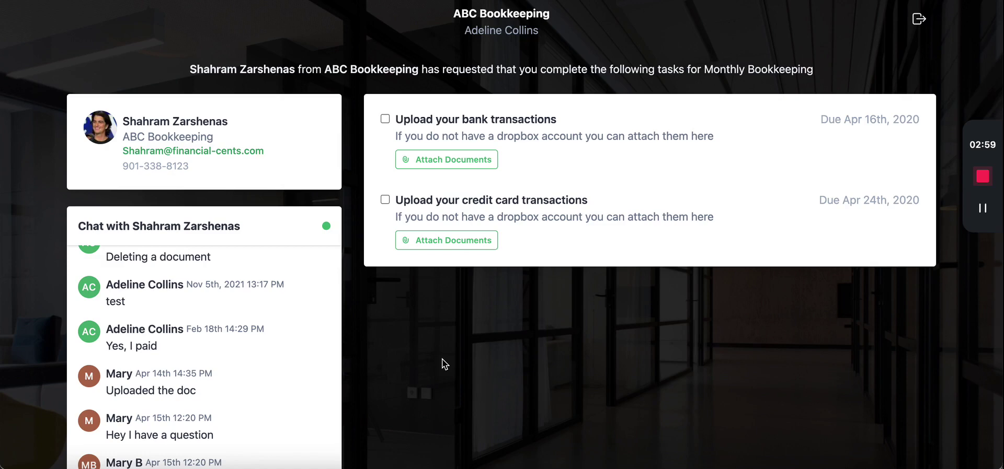
{"action": "scroll", "coordinate": [434, 307], "scroll_direction": "down", "scroll_amount": 1}
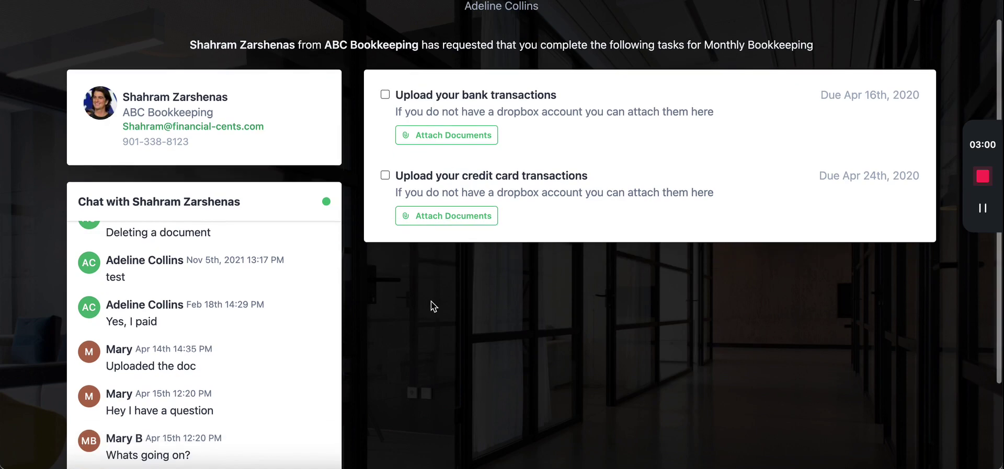
Attach Screen Shot 2022-04-18 at 6.40.08 PM.png to the "Upload your bank transactions" task and mark that task complete
{"action": "left_click", "coordinate": [429, 137]}
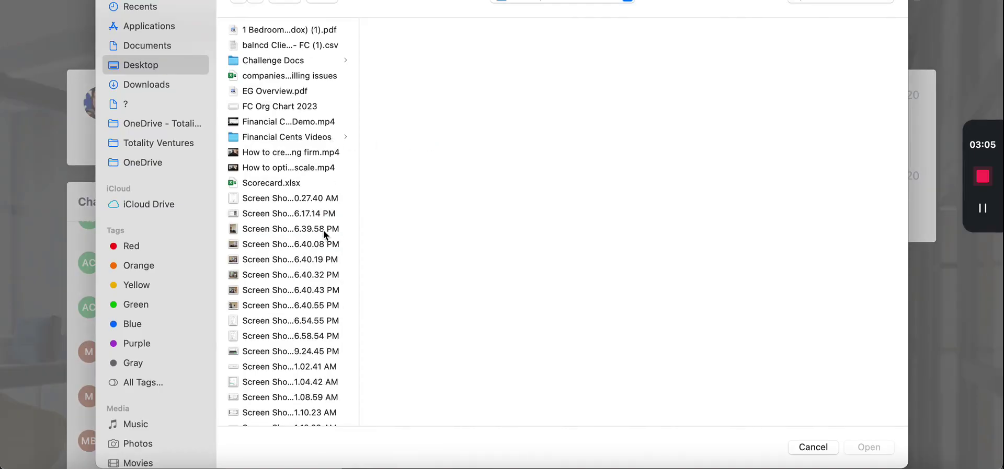
{"action": "left_click", "coordinate": [308, 243]}
{"action": "left_click", "coordinate": [869, 448]}
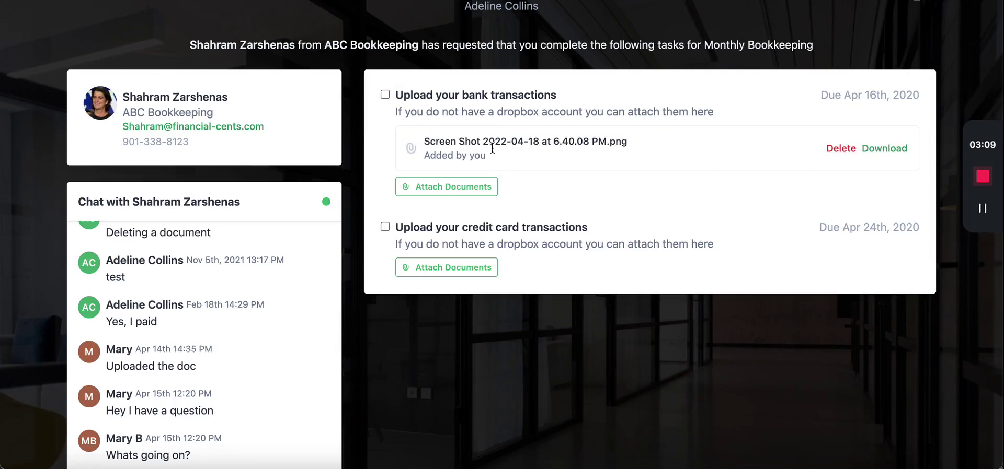
{"action": "left_click", "coordinate": [384, 94]}
{"action": "scroll", "coordinate": [256, 351], "scroll_direction": "down", "scroll_amount": 3}
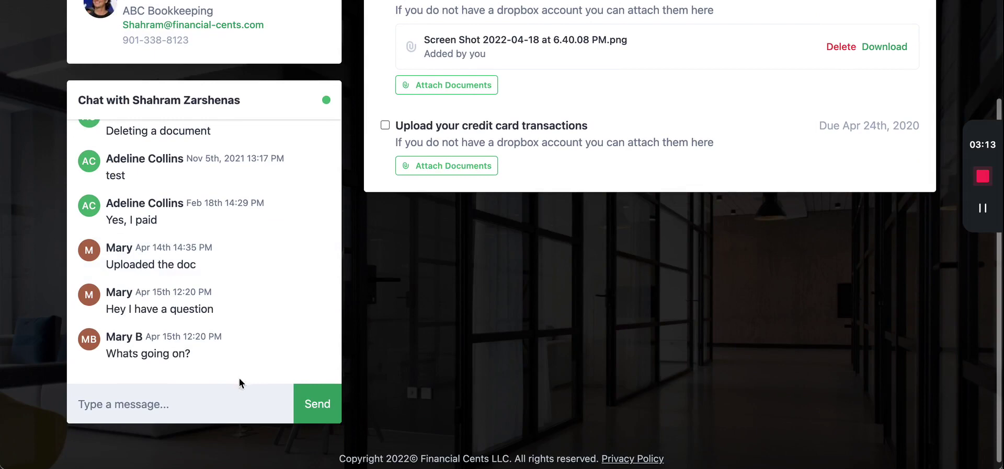
{"action": "scroll", "coordinate": [210, 400], "scroll_direction": "up", "scroll_amount": 4}
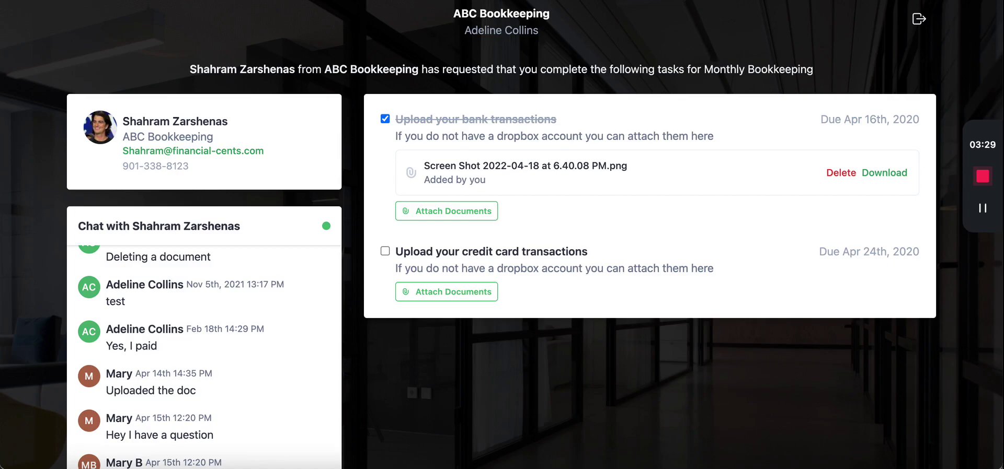
Switch back to Financial Cents and review the Monthly Bookkeeping project's client uploads, client chat and internal task list
{"action": "key", "text": "ctrl+Tab"}
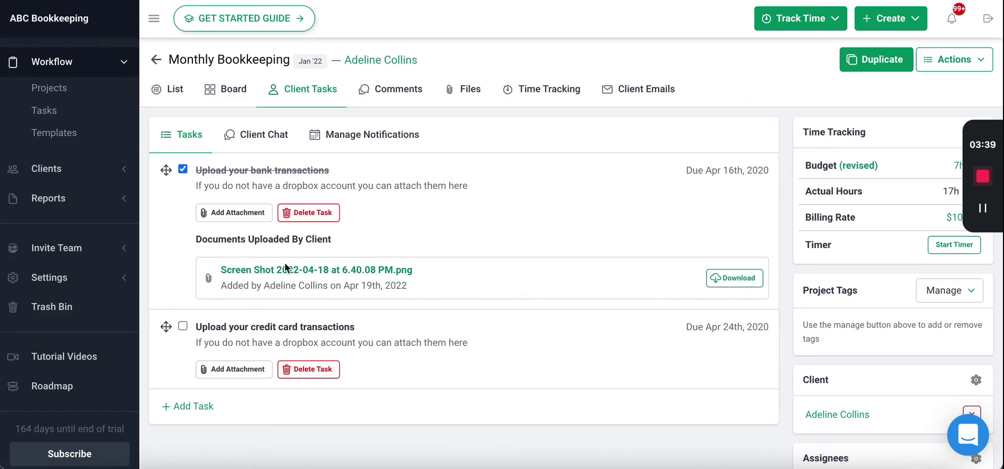
{"action": "left_click", "coordinate": [266, 135]}
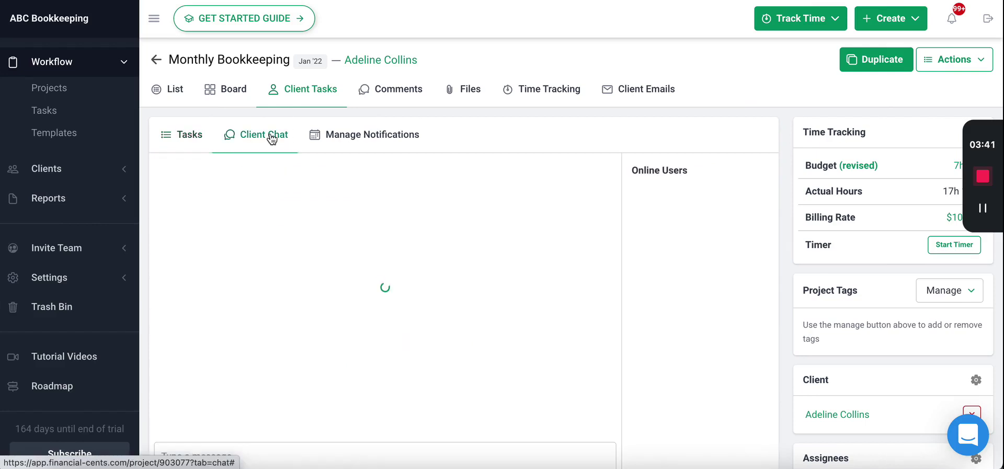
{"action": "left_click", "coordinate": [180, 137]}
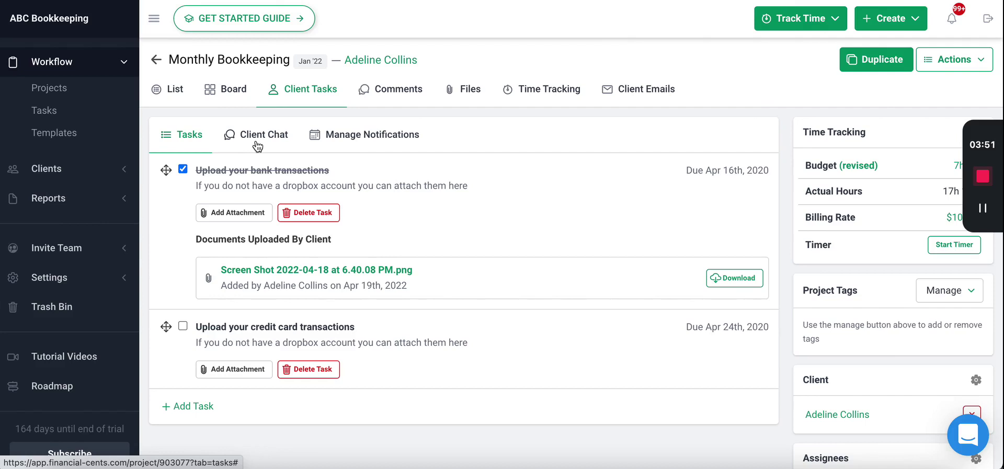
{"action": "left_click", "coordinate": [174, 93]}
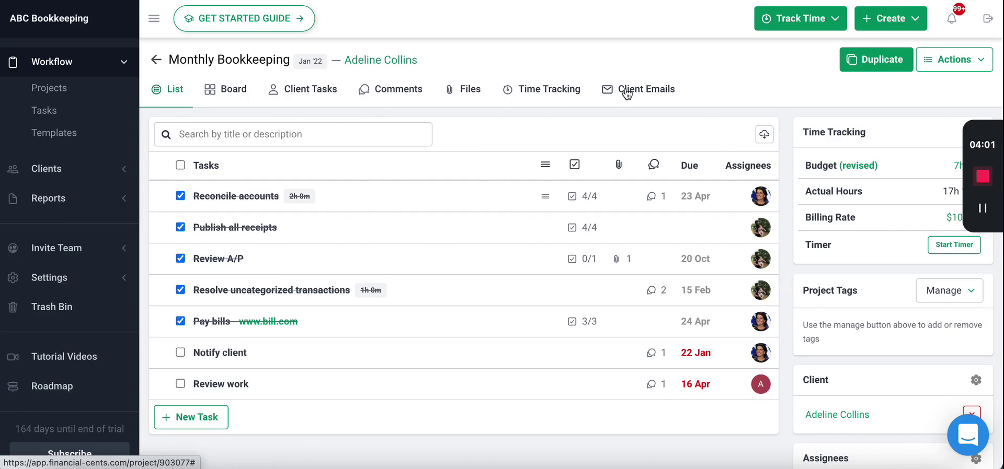
{"action": "left_click", "coordinate": [319, 98]}
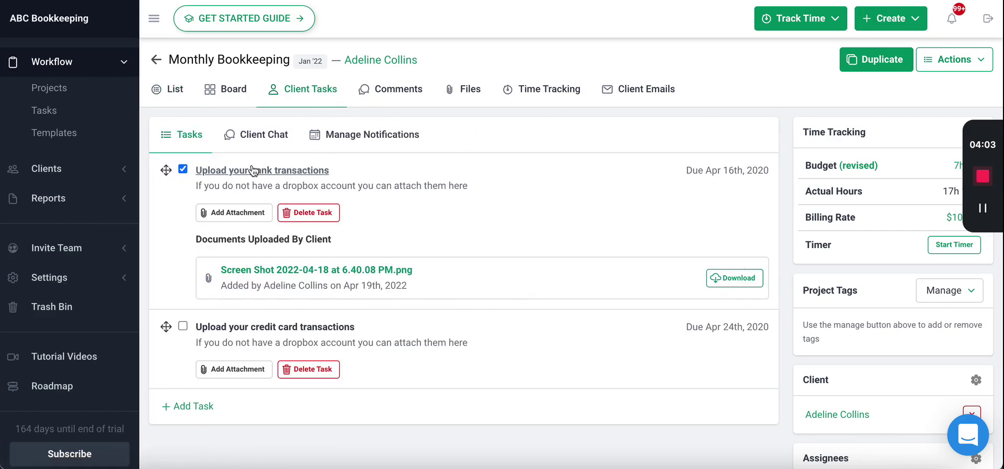
{"action": "left_click", "coordinate": [173, 100]}
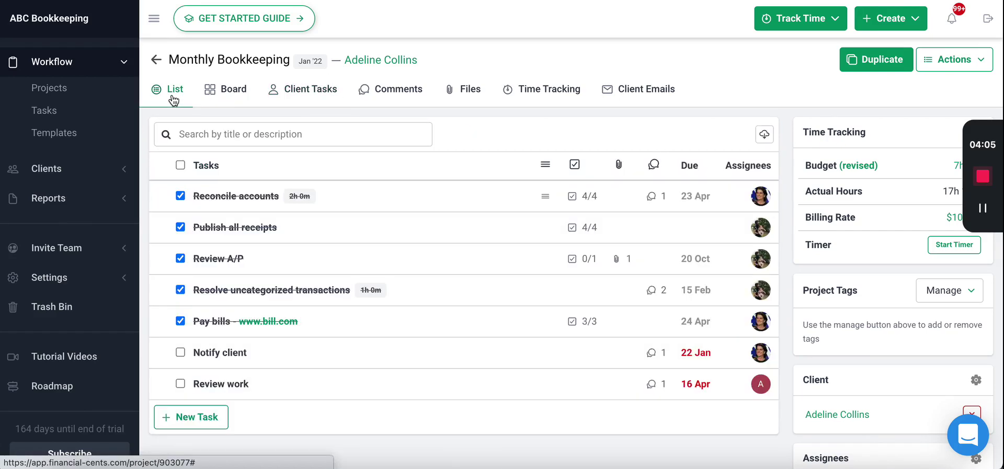